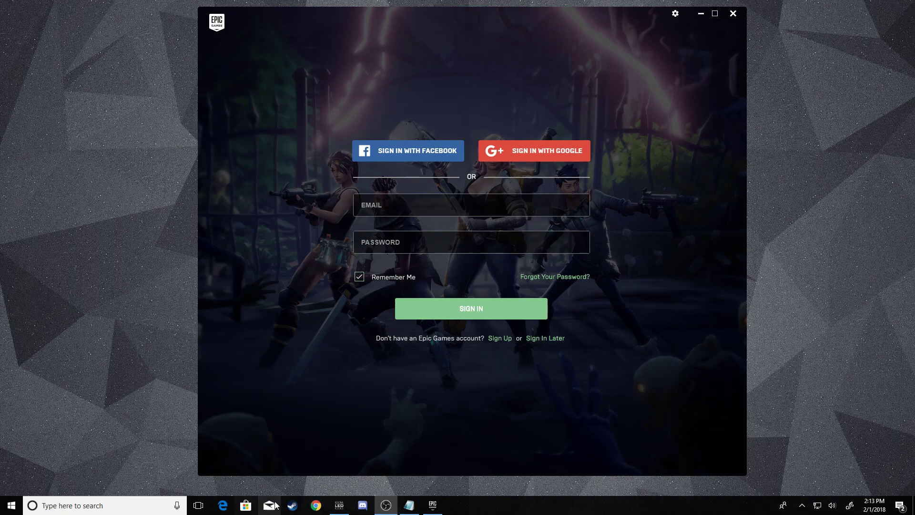
Go to epicgames.com in a new browser tab, open the Fortnite page and show the account sign-in choices.
{"action": "left_click", "coordinate": [320, 506]}
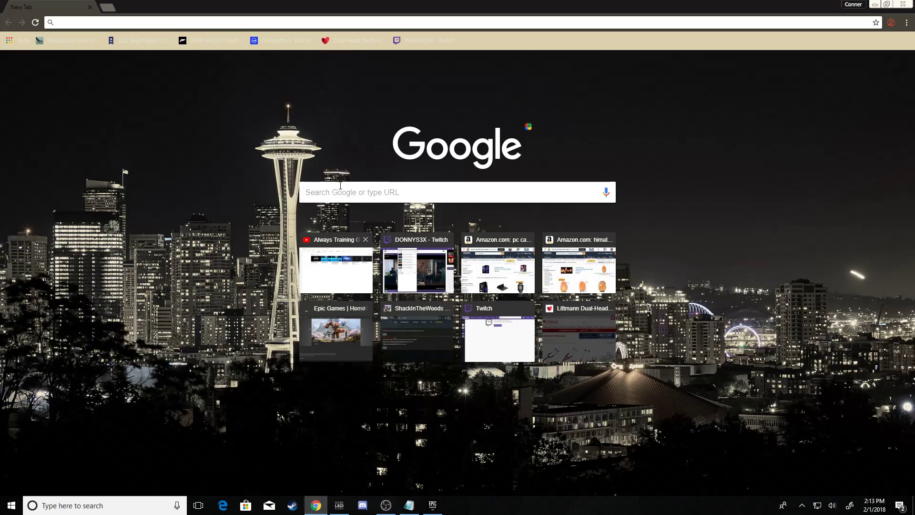
{"action": "type", "text": "fot"}
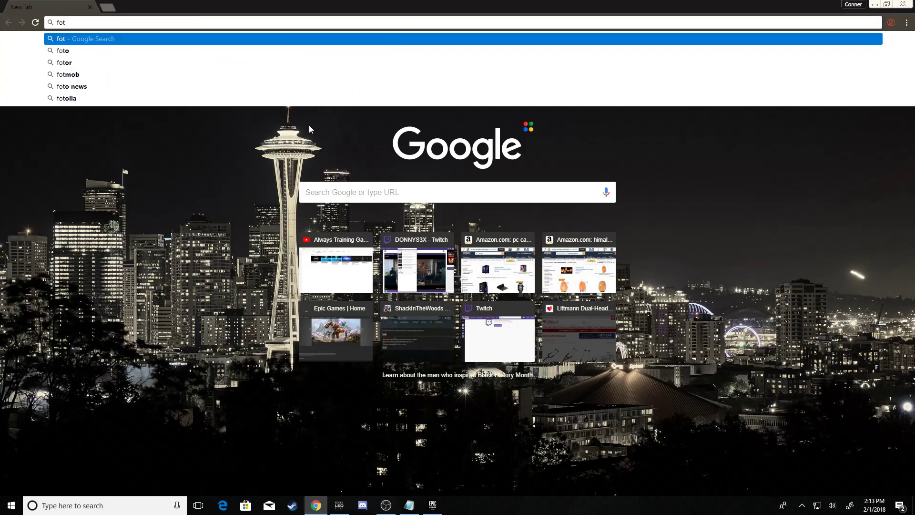
{"action": "key", "text": "BackSpace"}
{"action": "key", "text": "BackSpace"}
{"action": "key", "text": "BackSpace"}
{"action": "type", "text": "epic"}
{"action": "key", "text": "Return"}
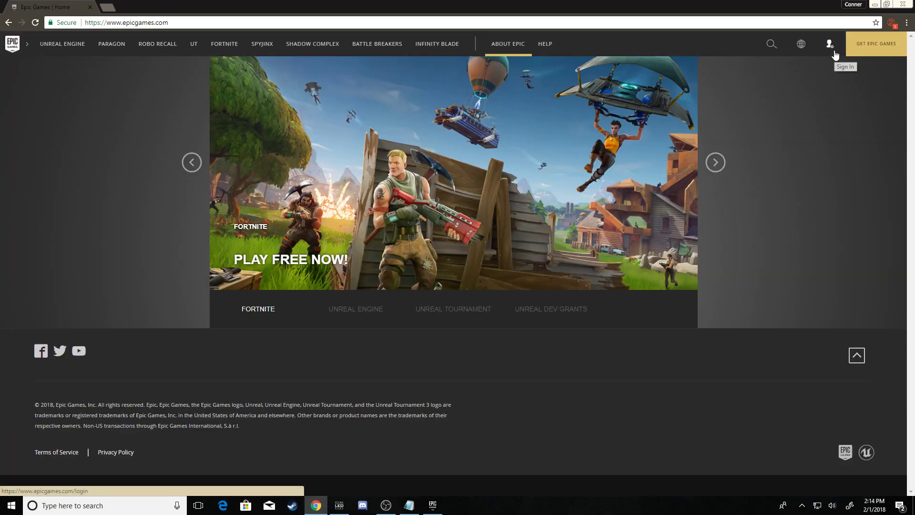
{"action": "left_click", "coordinate": [238, 49]}
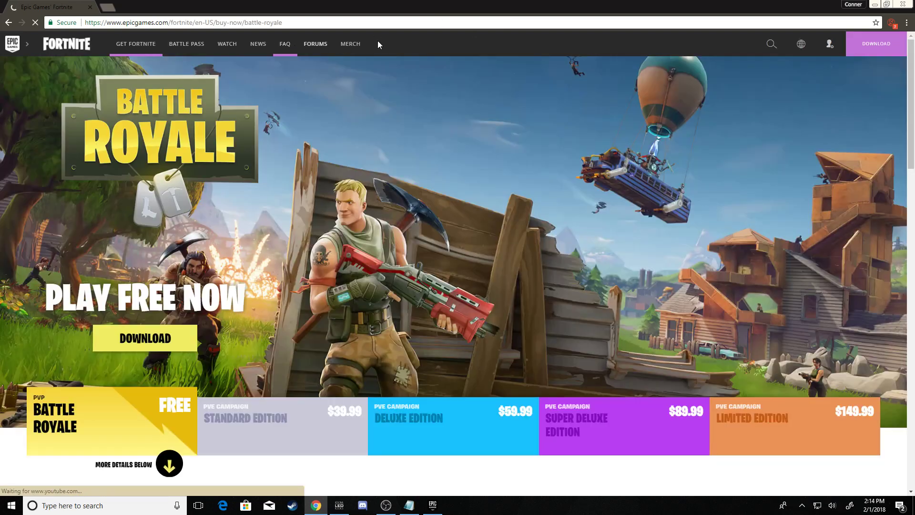
{"action": "mouse_move", "coordinate": [836, 56]}
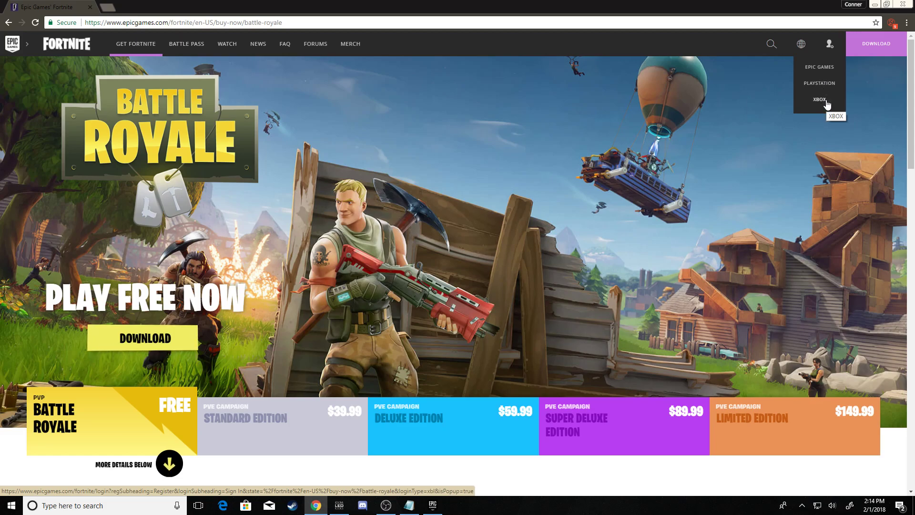
{"action": "left_click", "coordinate": [819, 100]}
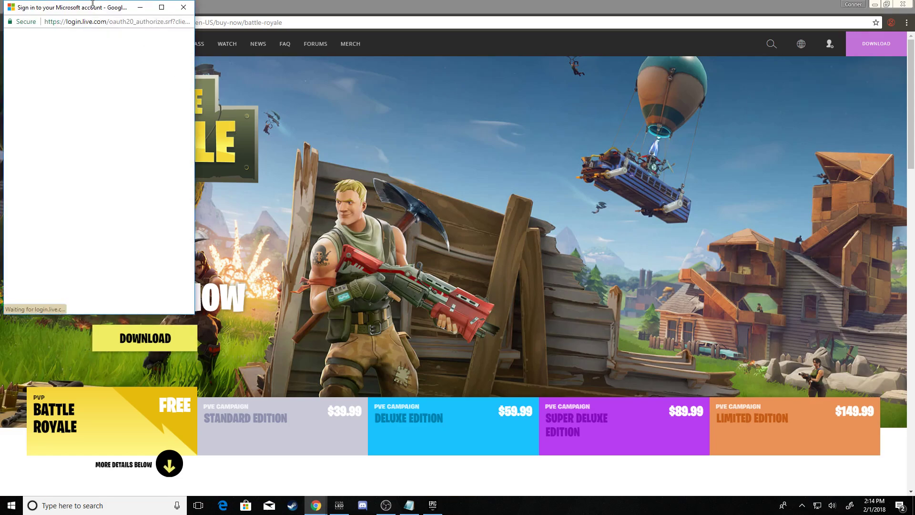
{"action": "left_click_drag", "start_coordinate": [99, 13], "coordinate": [467, 94]}
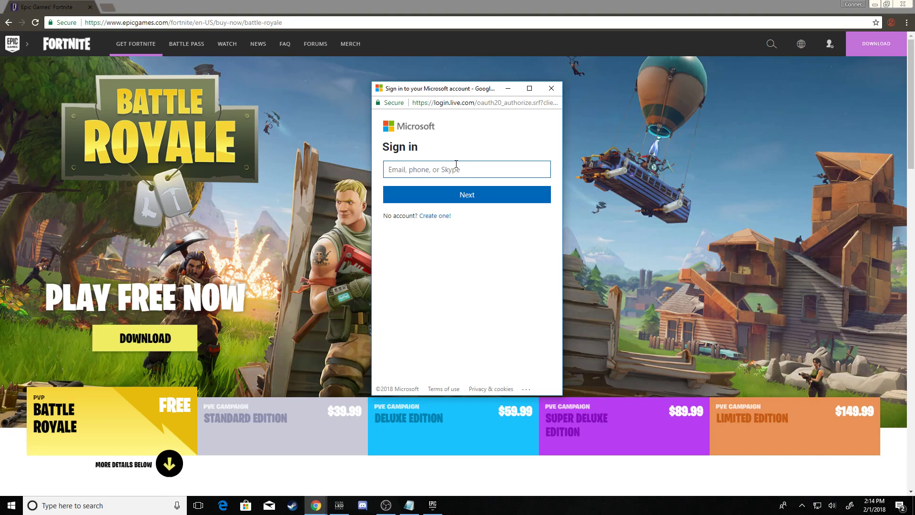
{"action": "left_click", "coordinate": [455, 165]}
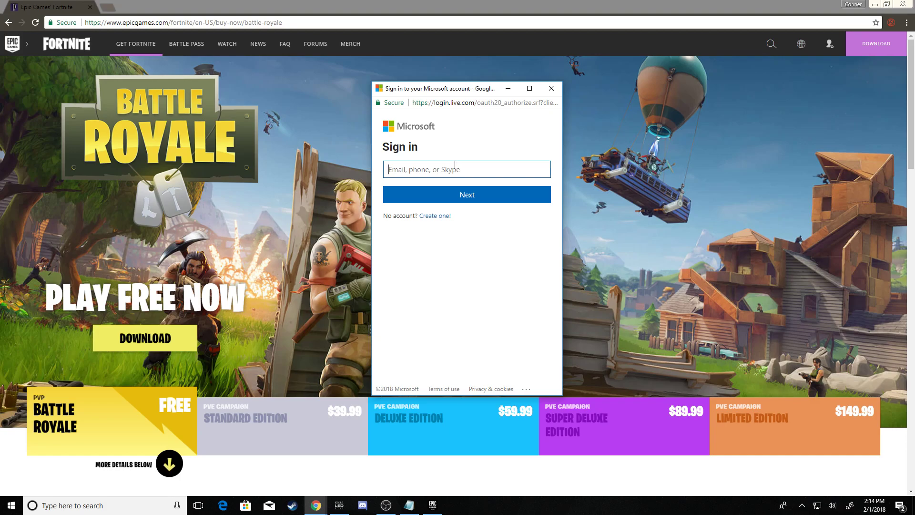
{"action": "left_click", "coordinate": [551, 89]}
{"action": "mouse_move", "coordinate": [830, 44]}
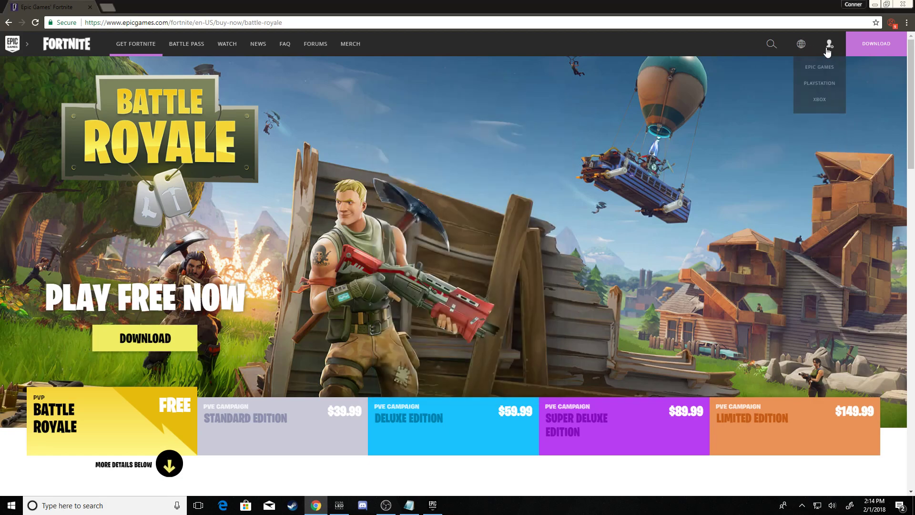
Choose PlayStation sign-in, enter placeholder first, last and display names, then go back to the Fortnite page.
{"action": "left_click", "coordinate": [819, 83]}
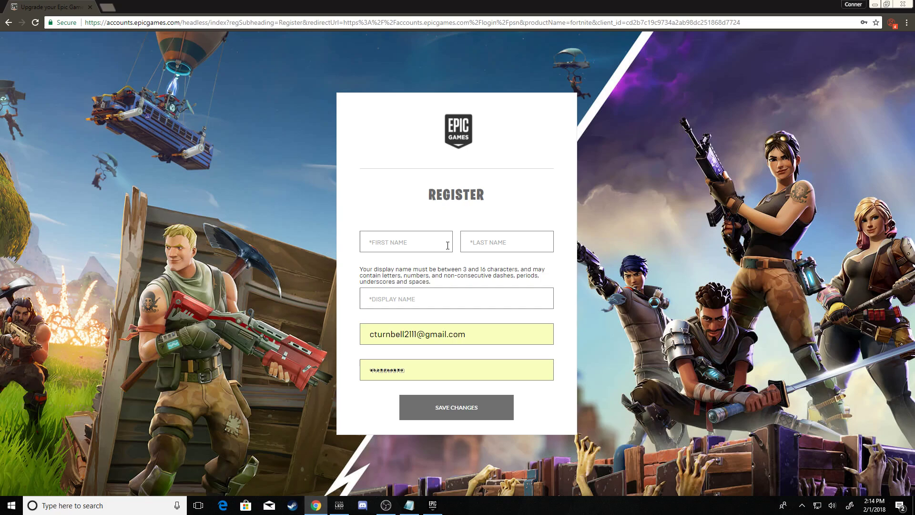
{"action": "left_click", "coordinate": [447, 245]}
{"action": "type", "text": "asfds"}
{"action": "left_click", "coordinate": [479, 240]}
{"action": "type", "text": "fdsafadsf"}
{"action": "left_click", "coordinate": [484, 301]}
{"action": "type", "text": "f"}
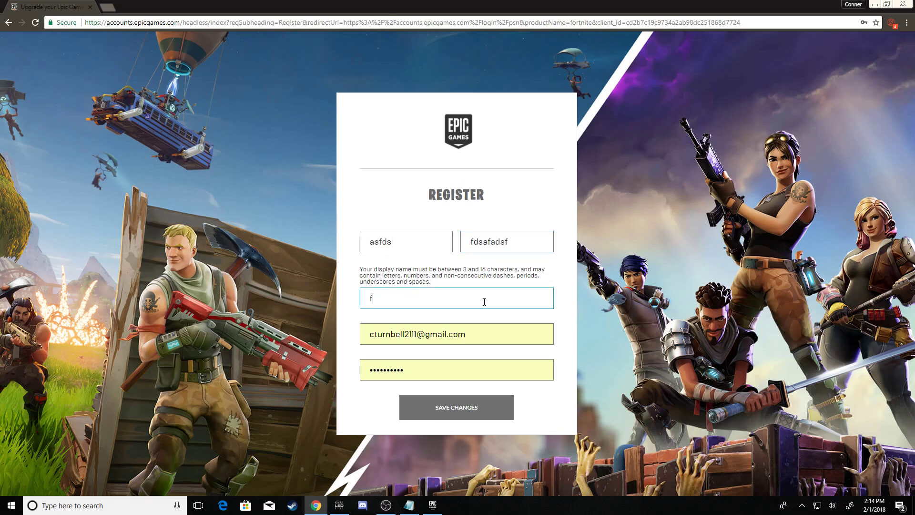
{"action": "type", "text": "dsafdsaf"}
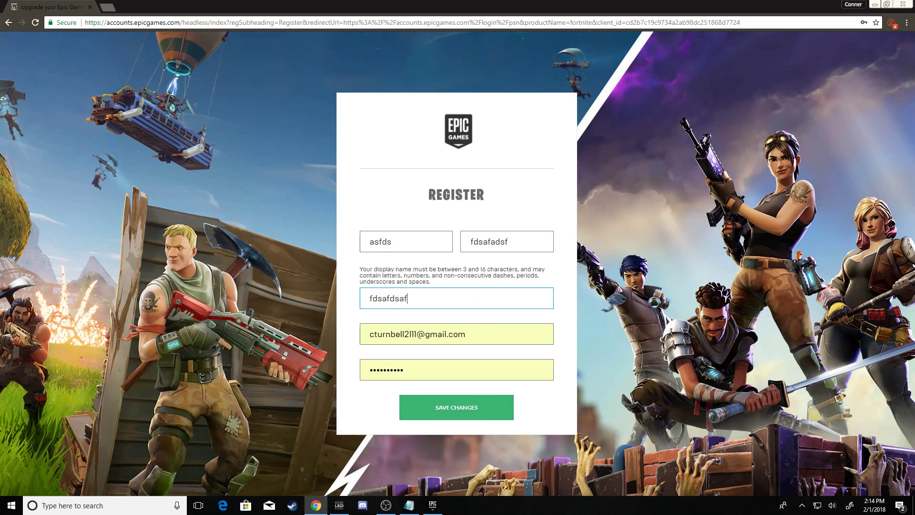
{"action": "left_click", "coordinate": [13, 22]}
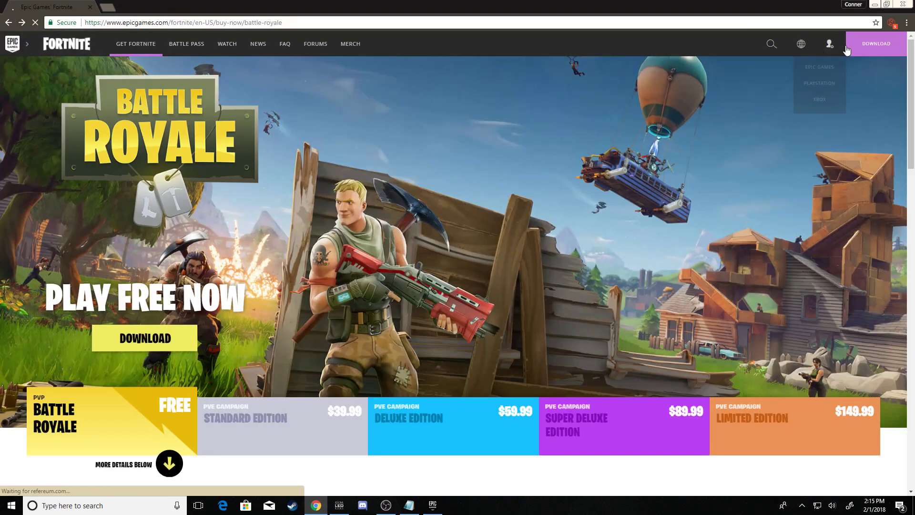
Reopen the PlayStation registration form from the account menu.
{"action": "mouse_move", "coordinate": [830, 50]}
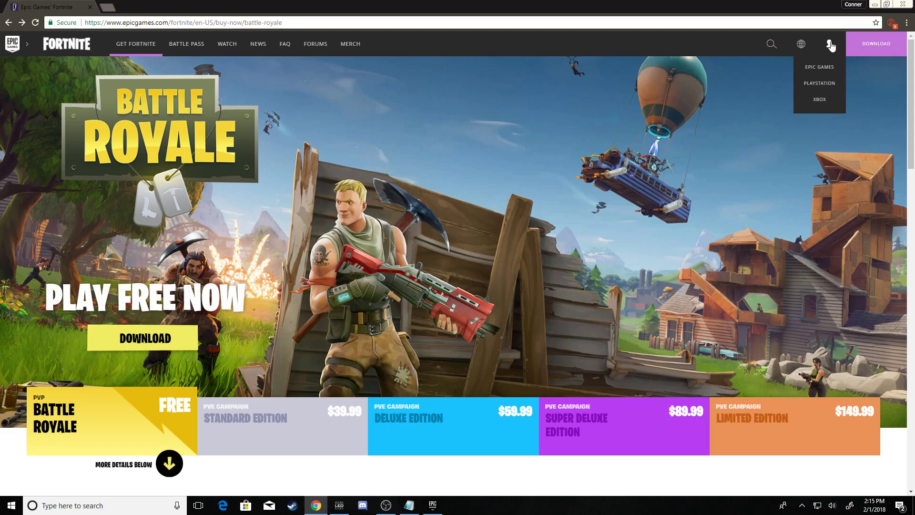
{"action": "left_click", "coordinate": [825, 88]}
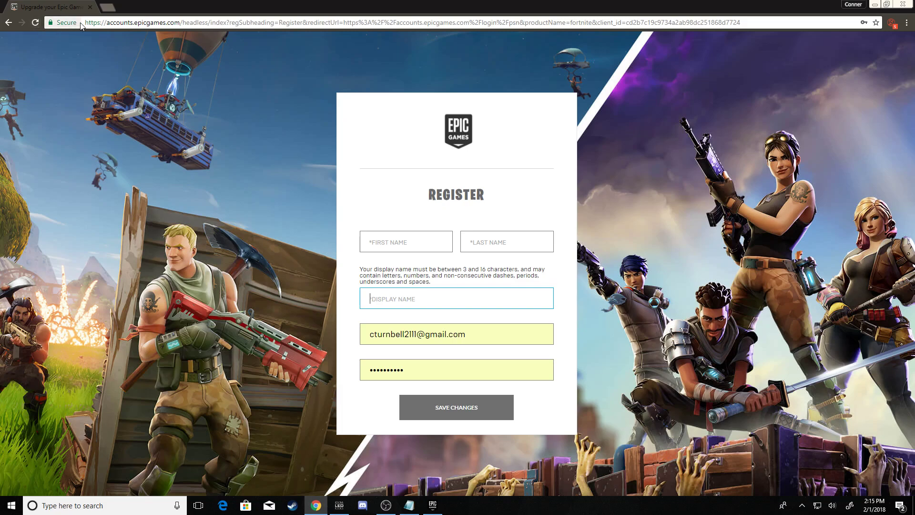
Reload epicgames.com, return to the Fortnite page, then close the browser.
{"action": "left_click", "coordinate": [109, 23]}
{"action": "type", "text": "epics"}
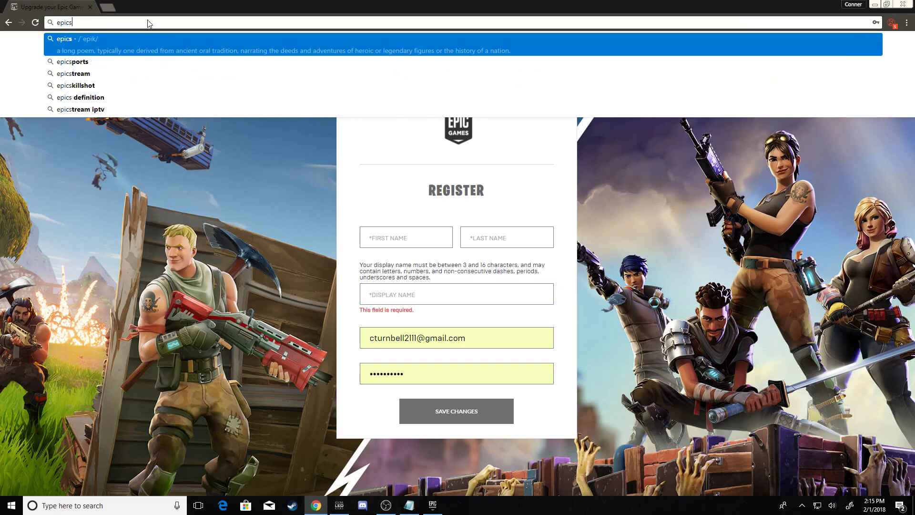
{"action": "key", "text": "Return"}
{"action": "left_click", "coordinate": [143, 21]}
{"action": "type", "text": "epic"}
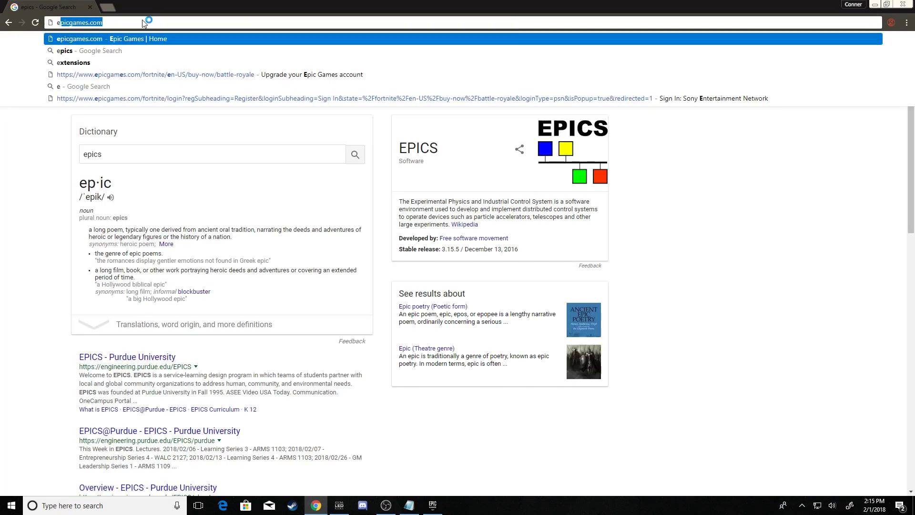
{"action": "key", "text": "Return"}
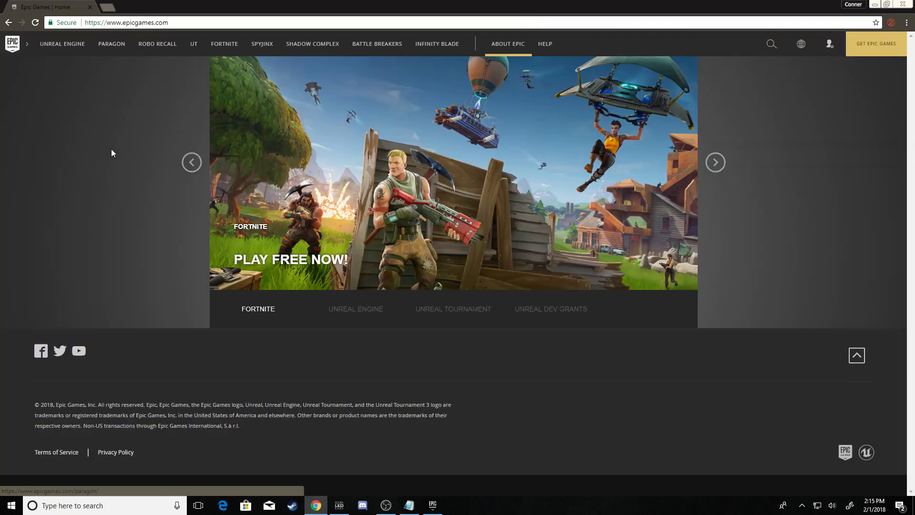
{"action": "left_click", "coordinate": [217, 47]}
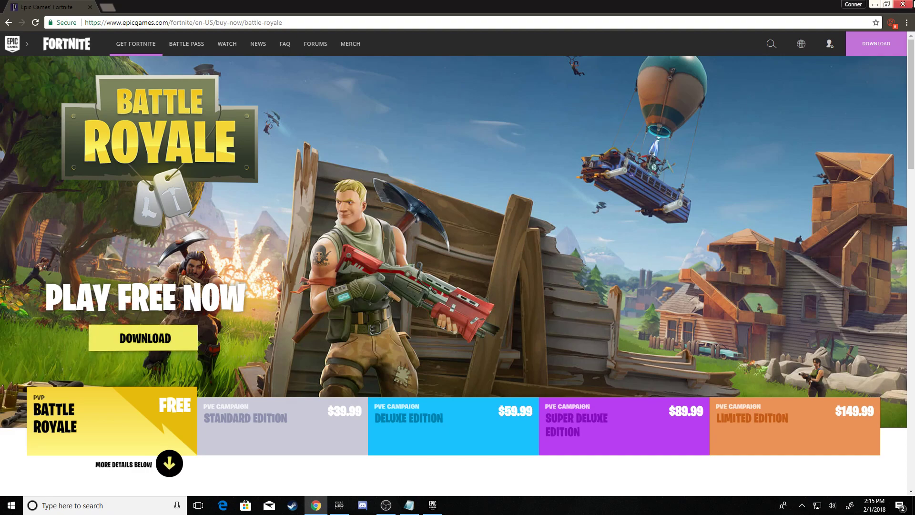
{"action": "left_click", "coordinate": [902, 4]}
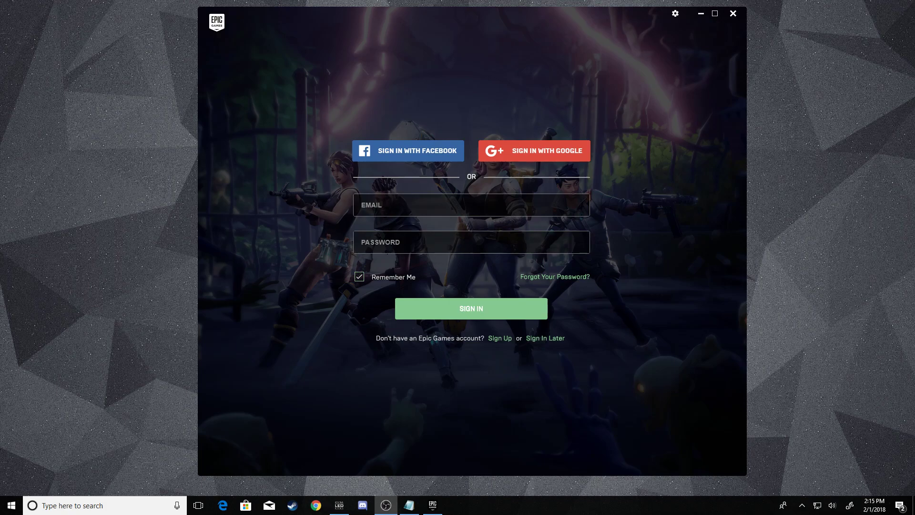
Sign in to the launcher with the first account's e-mail and password.
{"action": "left_click", "coordinate": [471, 205]}
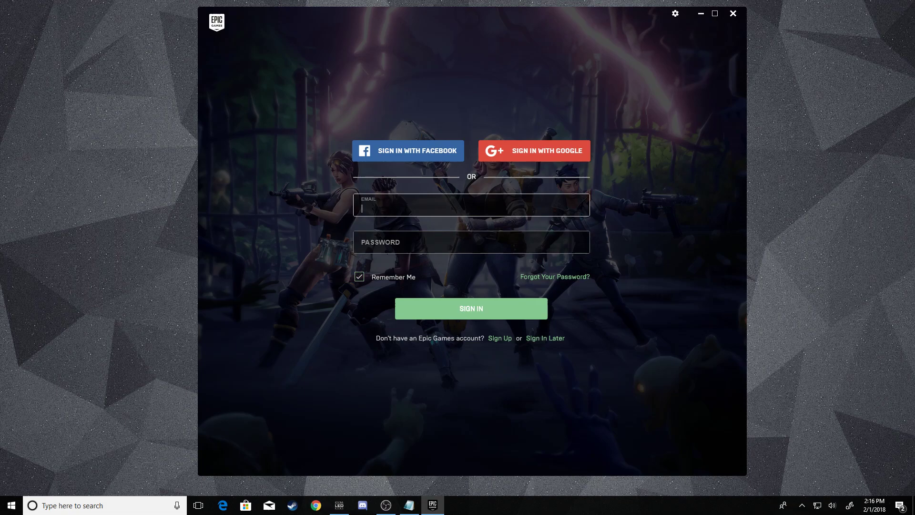
{"action": "type", "text": "at"}
{"action": "key", "text": "BackSpace"}
{"action": "key", "text": "BackSpace"}
{"action": "key", "text": "BackSpace"}
{"action": "left_click", "coordinate": [471, 242]}
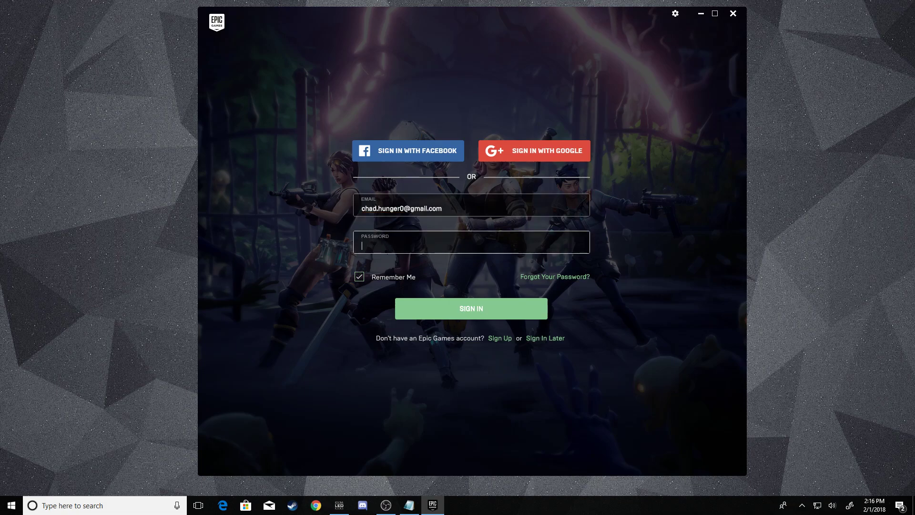
{"action": "type", "text": "•••••"}
{"action": "key", "text": "Return"}
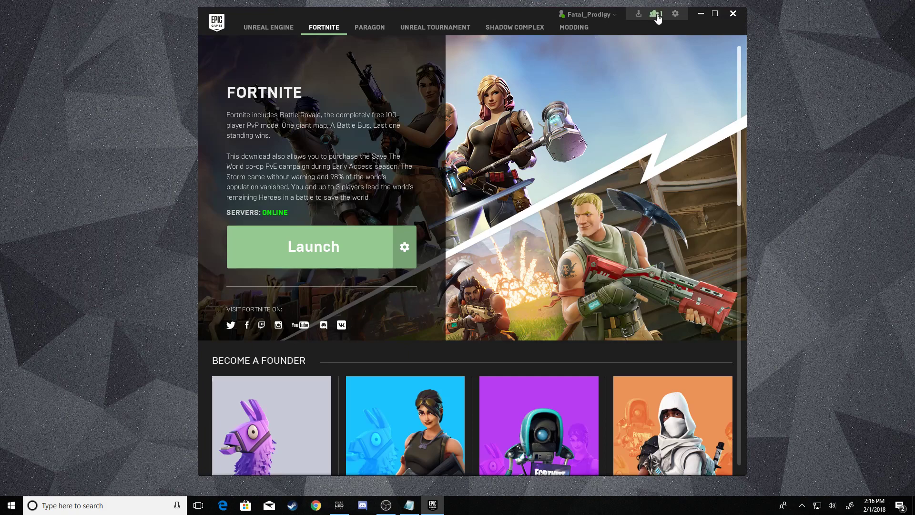
From the friends list, send a friend request to the second account's display name after correcting its misspelling.
{"action": "left_click", "coordinate": [656, 18]}
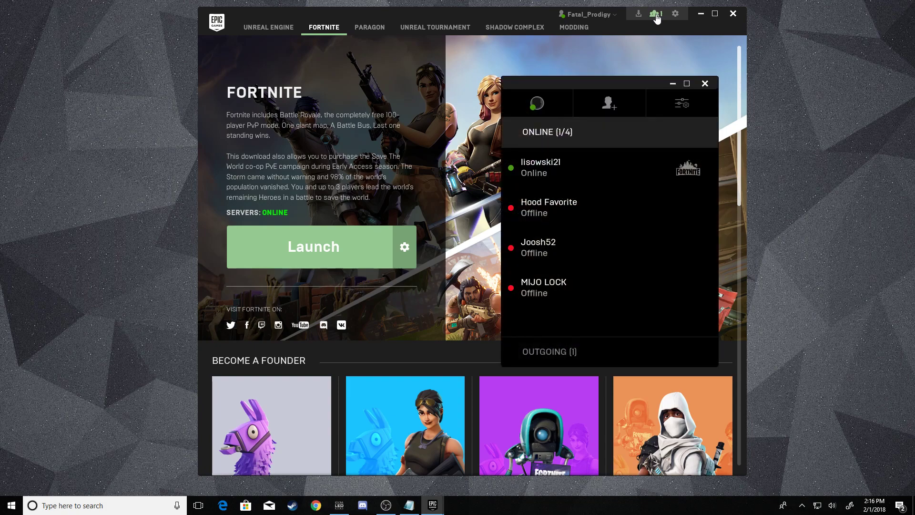
{"action": "left_click", "coordinate": [599, 105]}
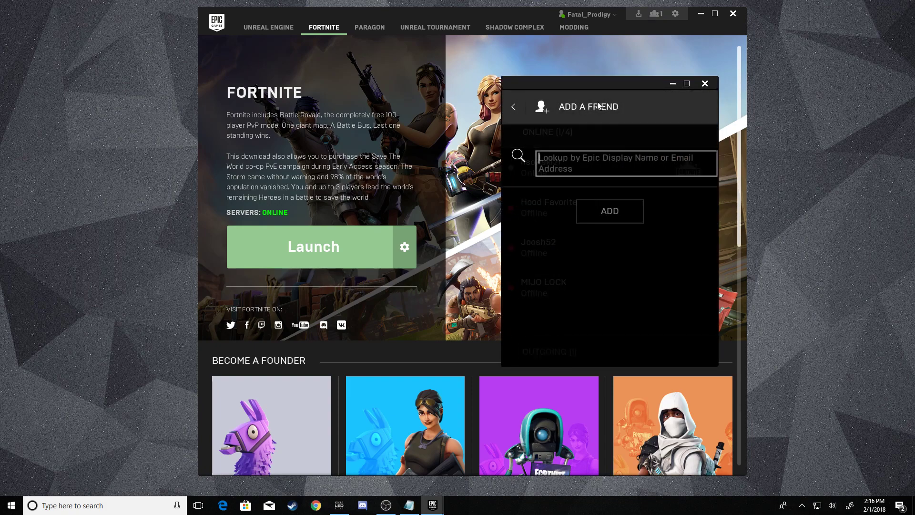
{"action": "type", "text": "fatal"}
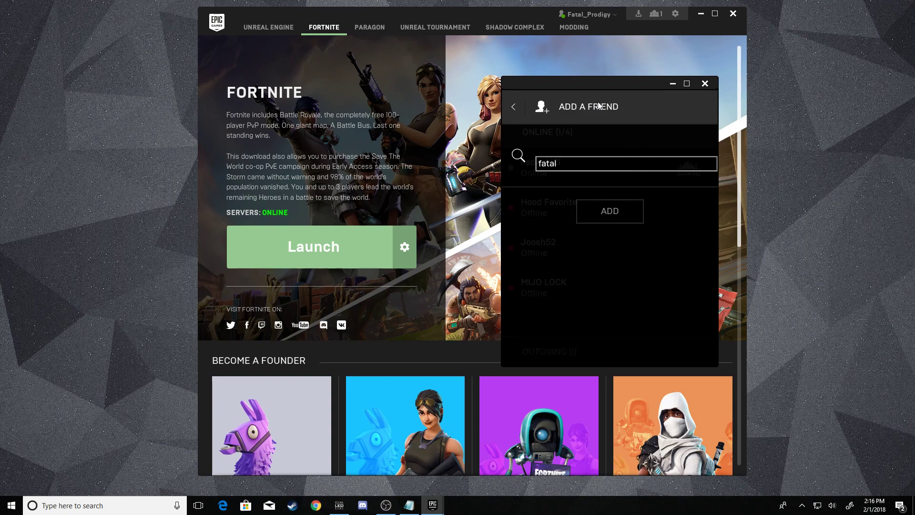
{"action": "type", "text": "_unknwon"}
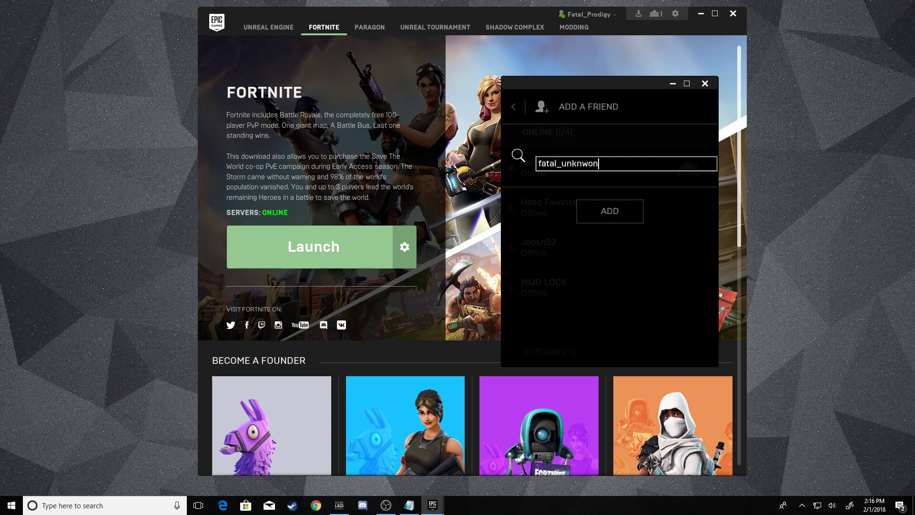
{"action": "left_click_drag", "start_coordinate": [599, 163], "coordinate": [582, 165]}
{"action": "key", "text": "BackSpace"}
{"action": "key", "text": "BackSpace"}
{"action": "type", "text": "nown"}
{"action": "left_click", "coordinate": [589, 208]}
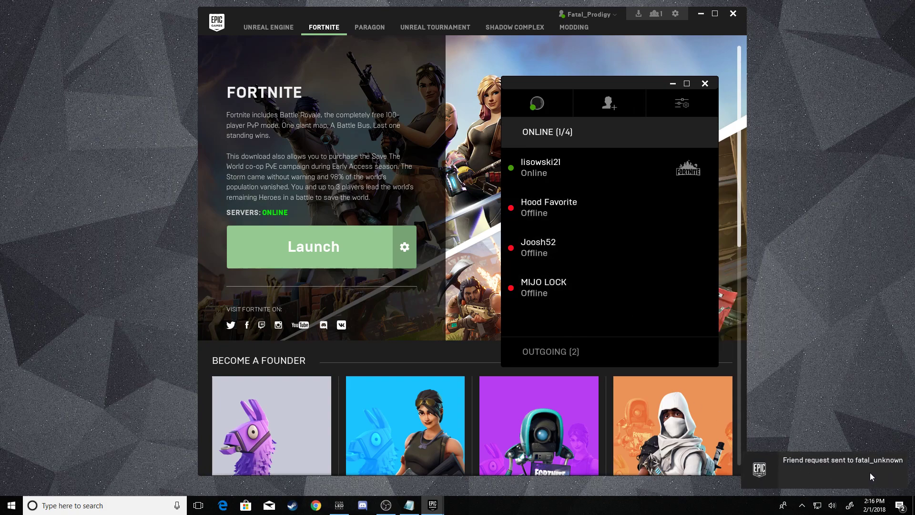
Sign out, then sign in with the second account's e-mail and password.
{"action": "left_click", "coordinate": [613, 19]}
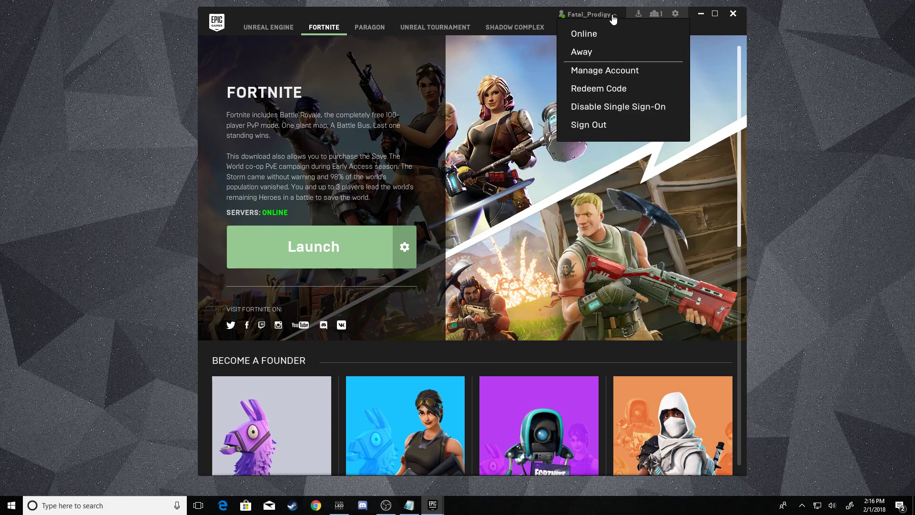
{"action": "left_click", "coordinate": [608, 126]}
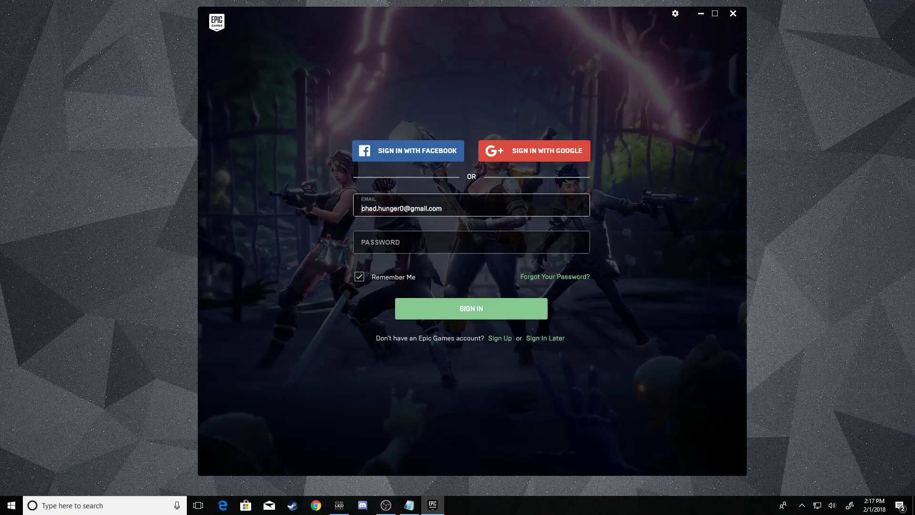
{"action": "left_click_drag", "start_coordinate": [446, 207], "coordinate": [366, 215]}
{"action": "type", "text": "c"}
{"action": "left_click", "coordinate": [362, 245]}
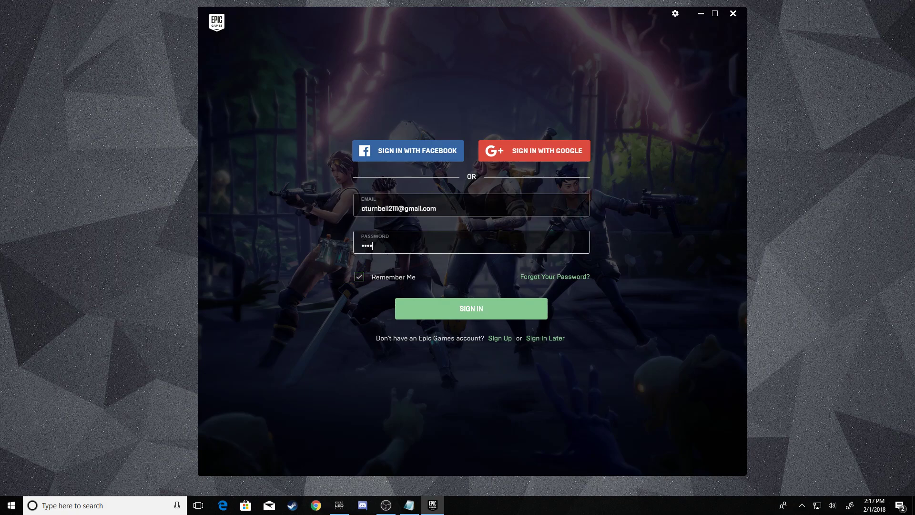
{"action": "key", "text": "Return"}
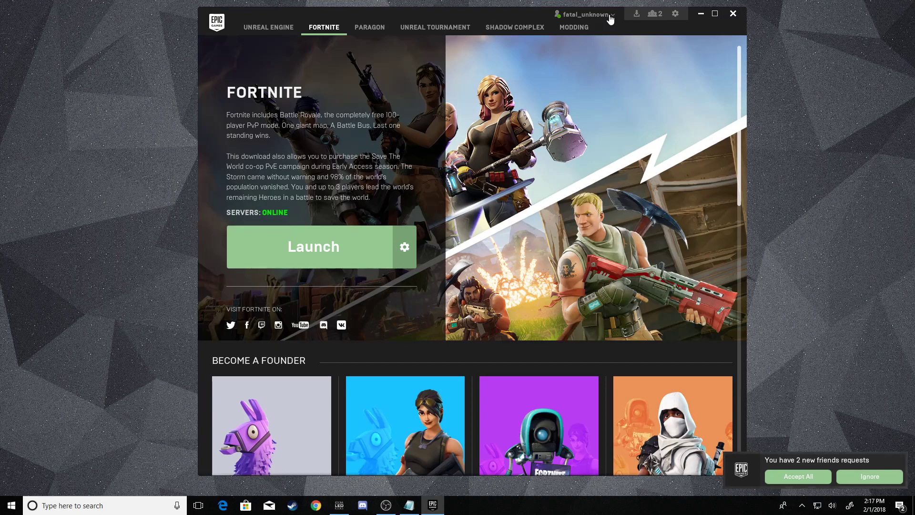
Accept the first account's pending friend request in the friends panel, then close the panel.
{"action": "left_click", "coordinate": [654, 13]}
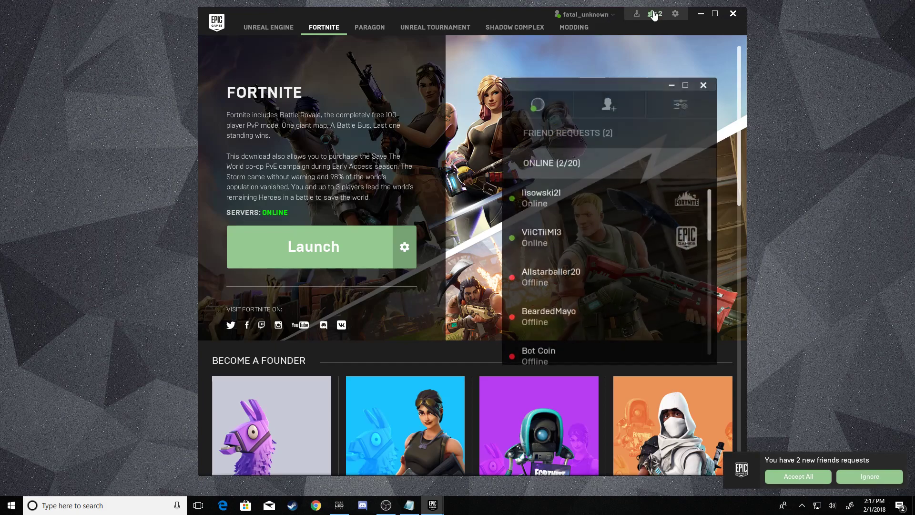
{"action": "mouse_move", "coordinate": [588, 187]}
{"action": "left_click", "coordinate": [588, 142]}
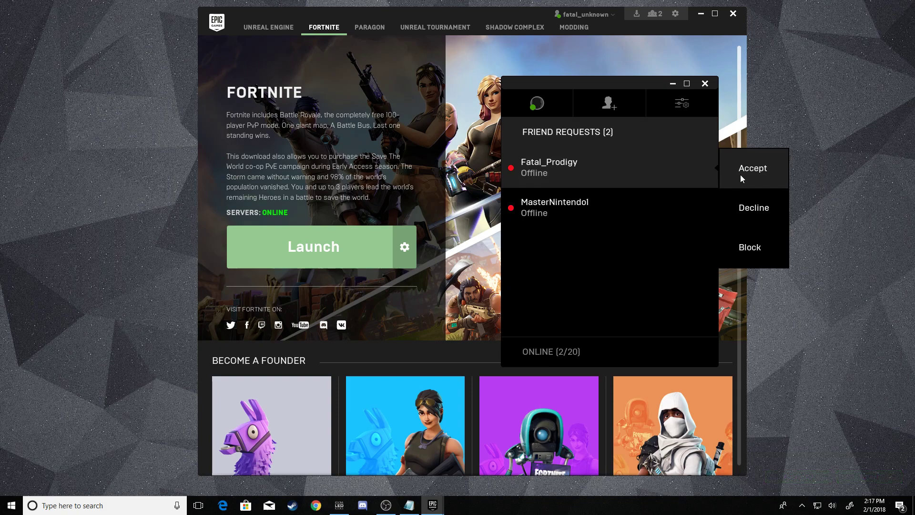
{"action": "left_click", "coordinate": [739, 175]}
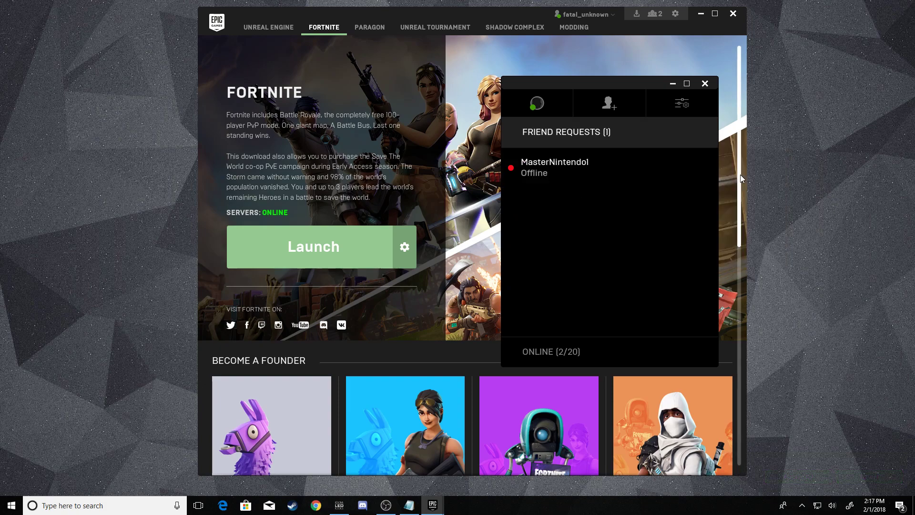
{"action": "left_click", "coordinate": [706, 83]}
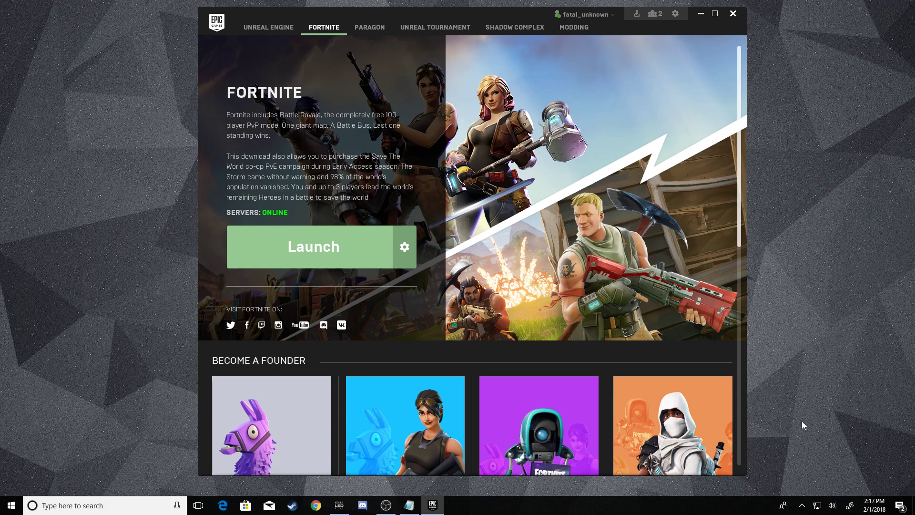
Launch Fortnite and dismiss the news announcement.
{"action": "left_click", "coordinate": [332, 264]}
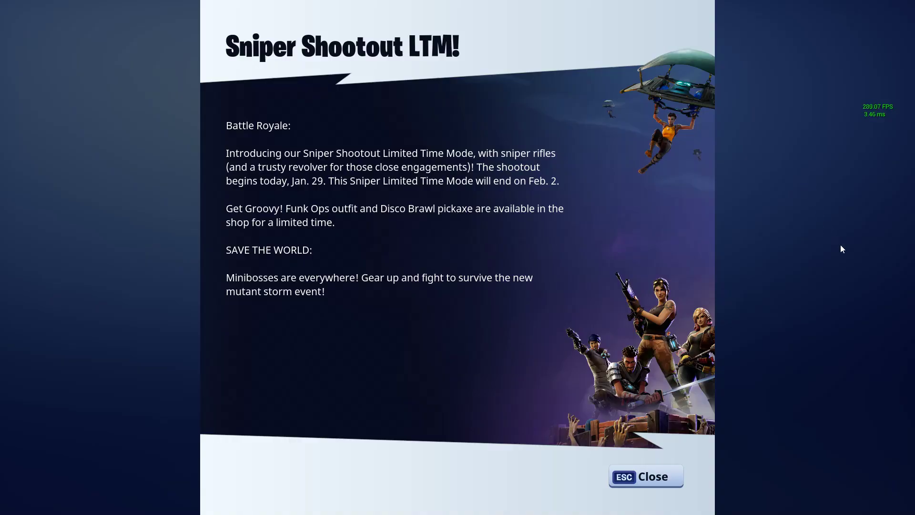
{"action": "left_click", "coordinate": [645, 476]}
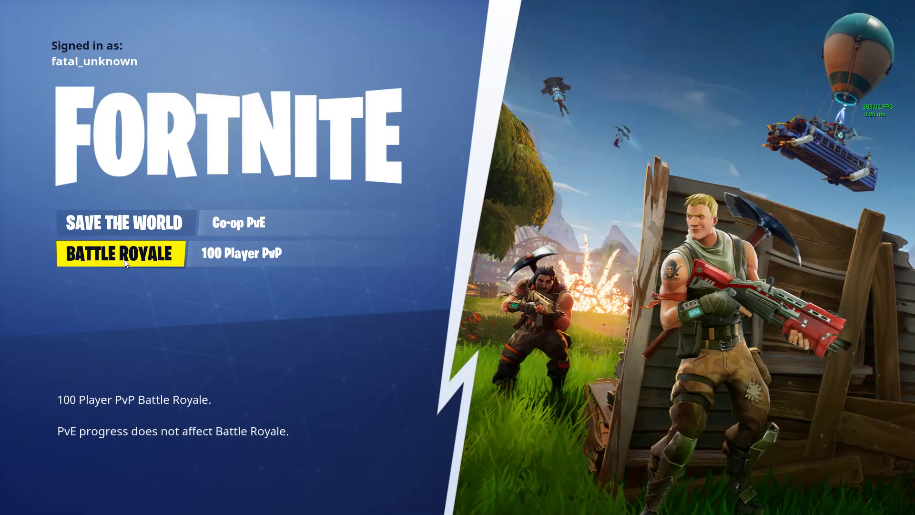
Enter the Battle Royale lobby, open the friends list and bring up actions for the top online friend.
{"action": "left_click", "coordinate": [124, 259]}
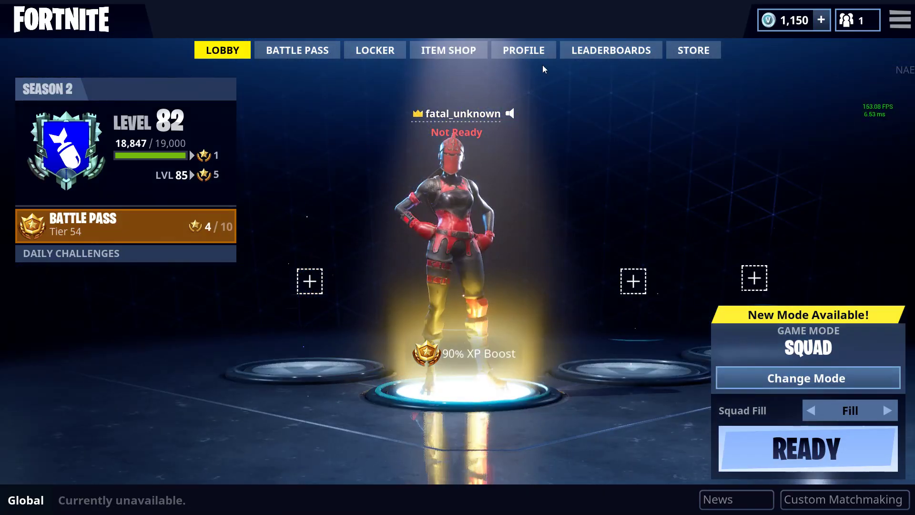
{"action": "left_click", "coordinate": [856, 20]}
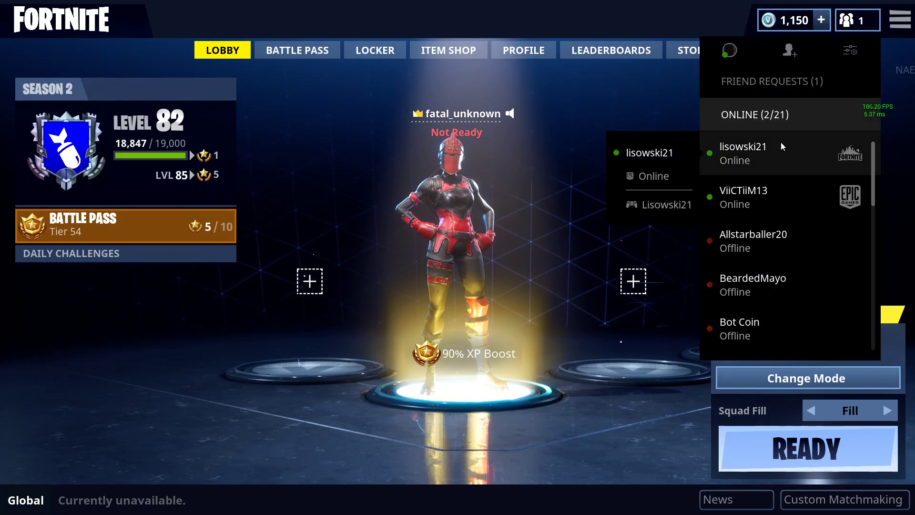
{"action": "left_click", "coordinate": [853, 27]}
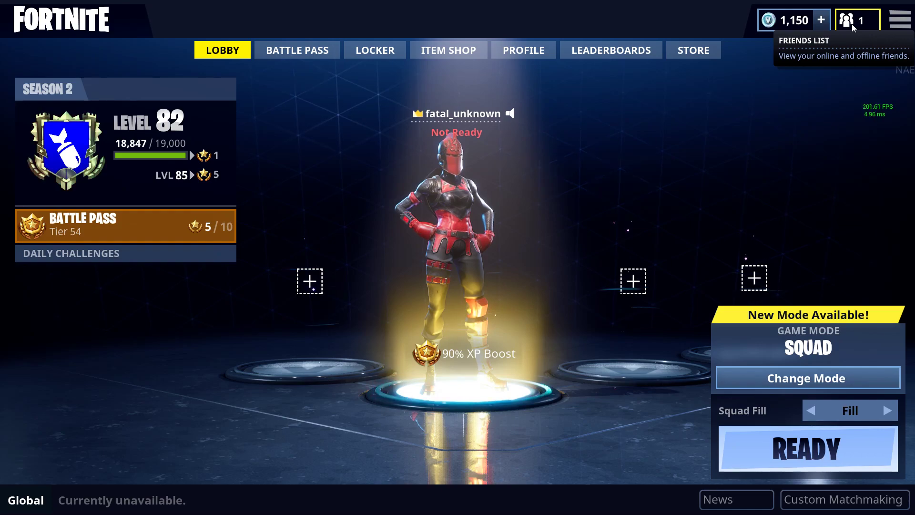
{"action": "left_click", "coordinate": [853, 27]}
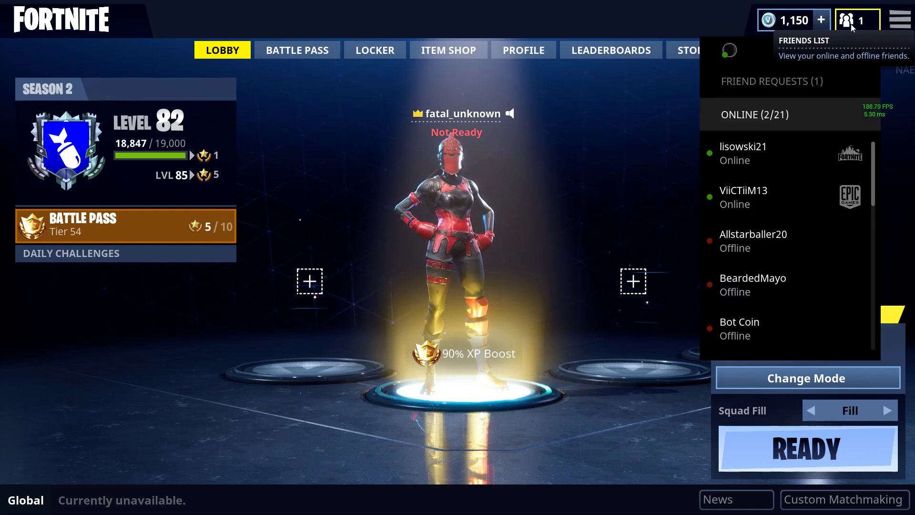
{"action": "left_click", "coordinate": [807, 145]}
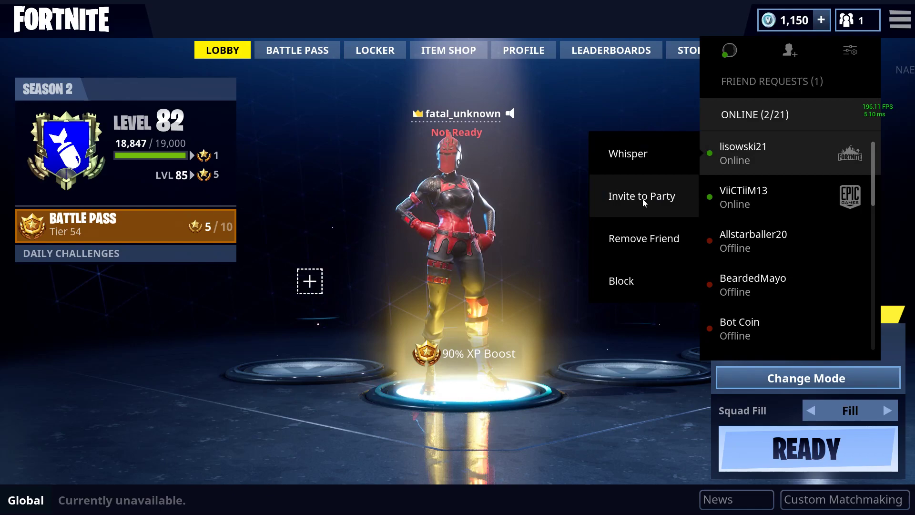
{"action": "left_click", "coordinate": [665, 199]}
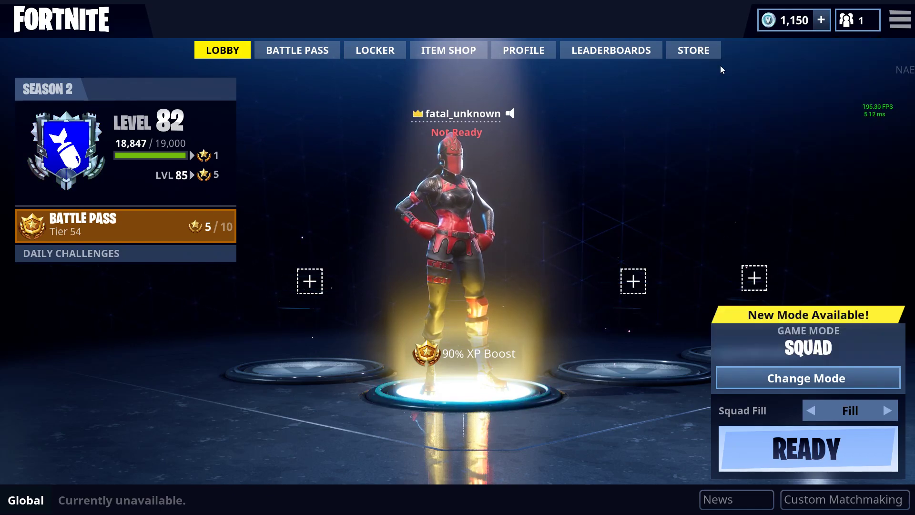
{"action": "left_click", "coordinate": [860, 21]}
{"action": "left_click", "coordinate": [847, 162]}
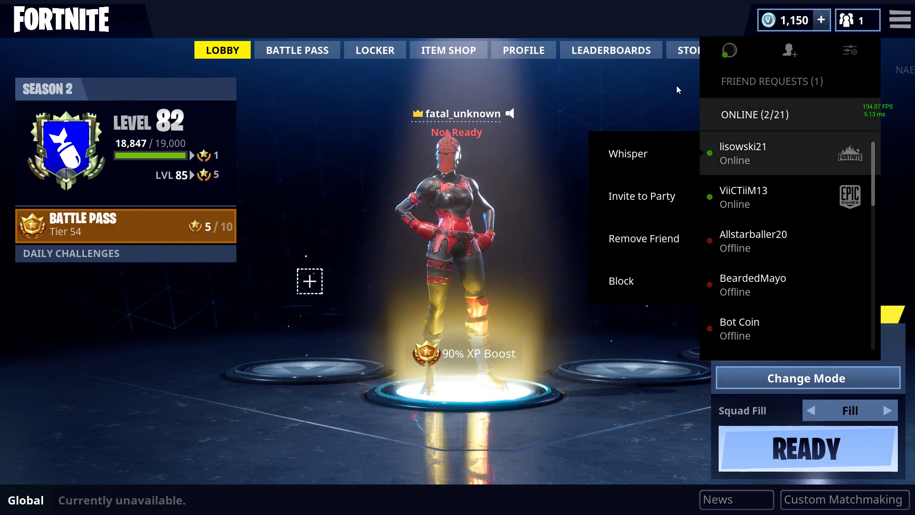
{"action": "left_click", "coordinate": [718, 62]}
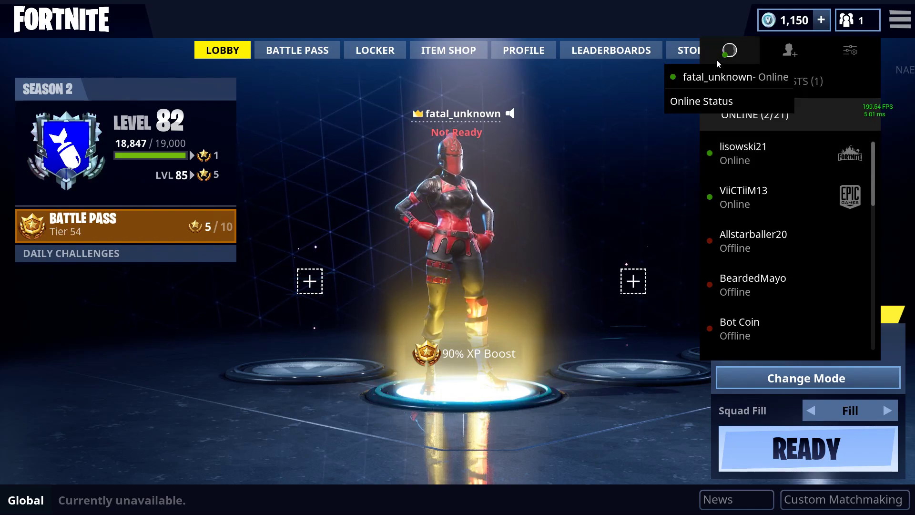
{"action": "left_click", "coordinate": [713, 71]}
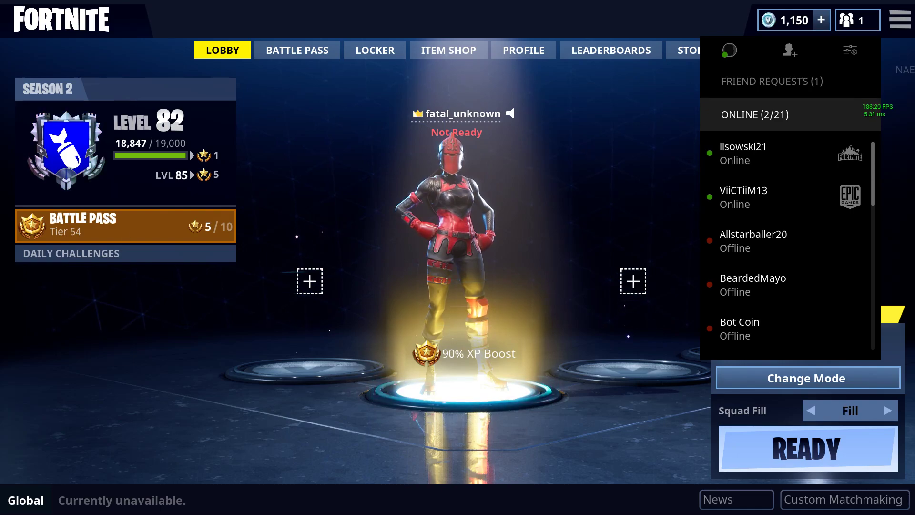
{"action": "key", "text": "Escape"}
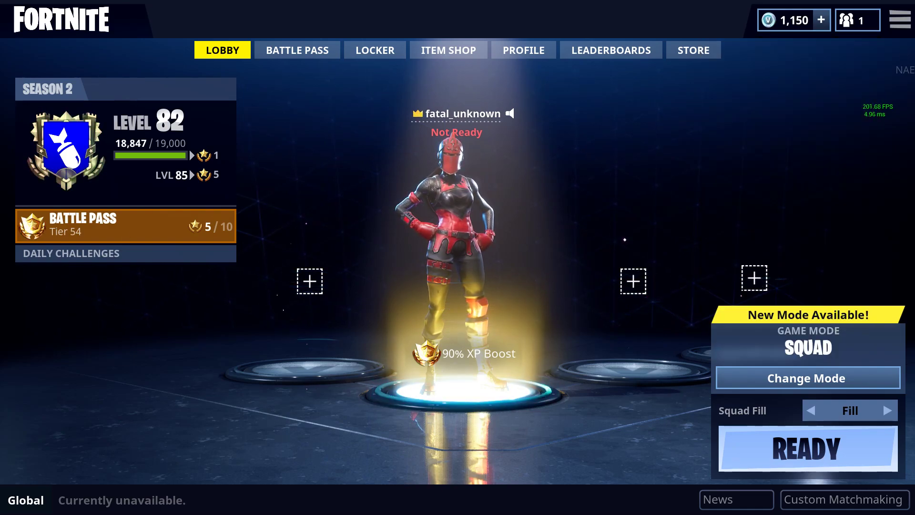